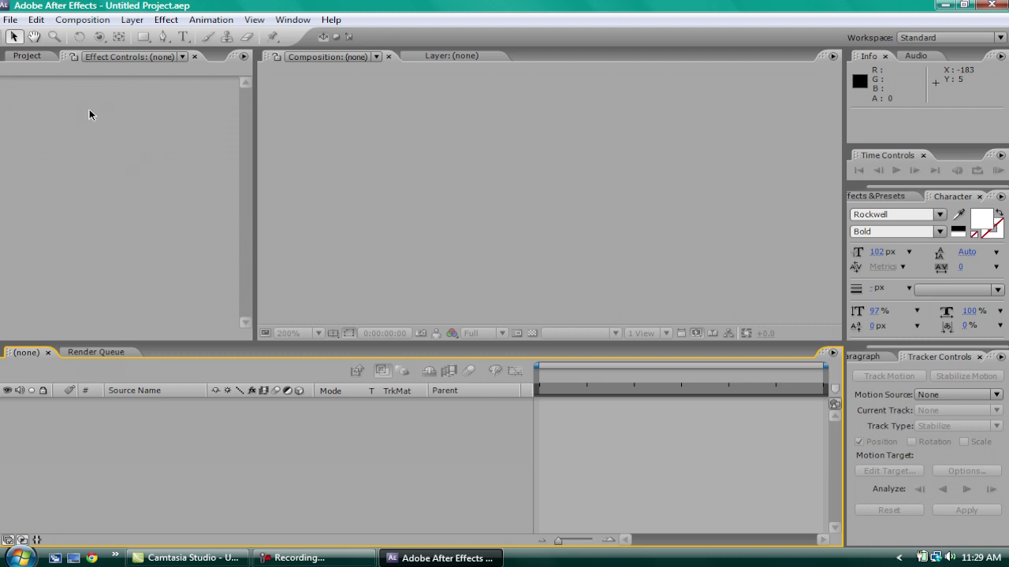
Create a 1280×720 composition named 'handwriting effect' with a 0;00;10;00 duration
click(82, 20)
click(100, 37)
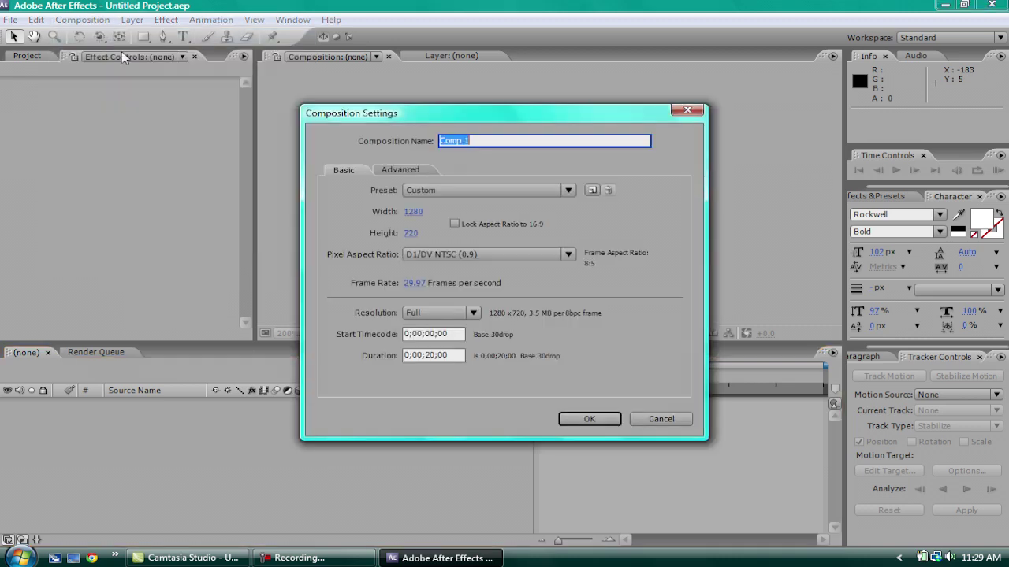
text(handwriting efe)
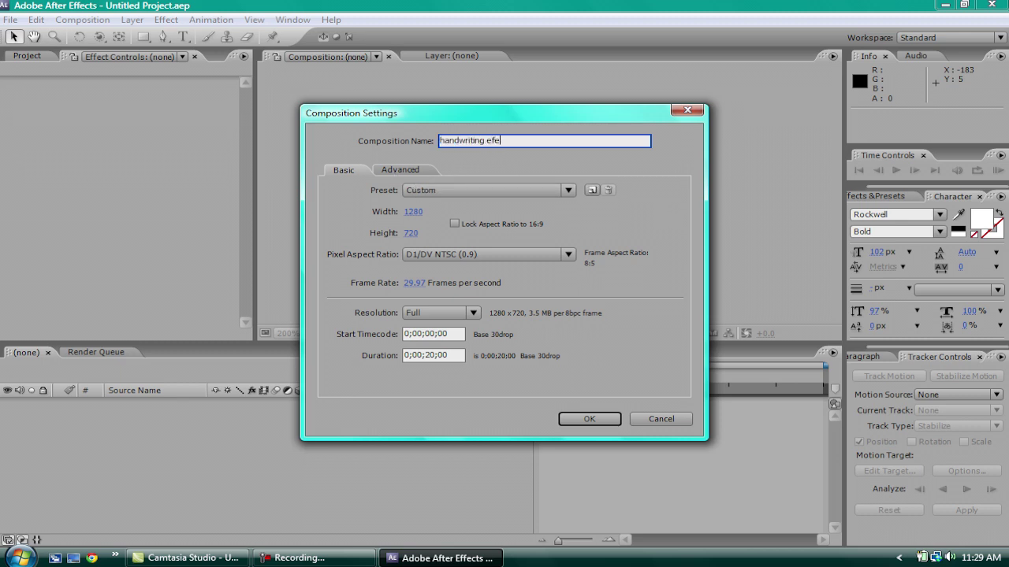
key(BackSpace)
text(fect)
click(430, 356)
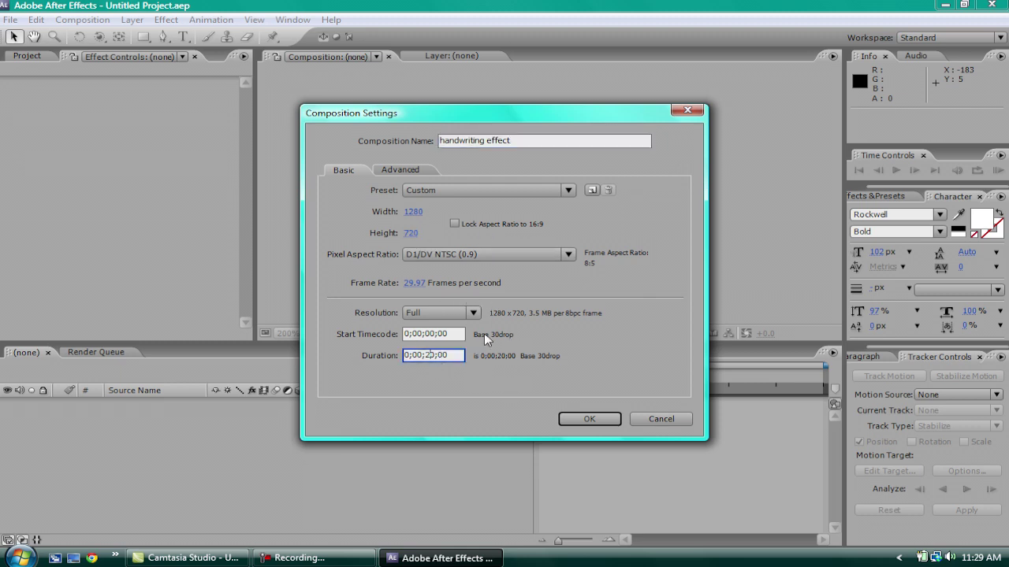
key(BackSpace)
text(1)
click(583, 419)
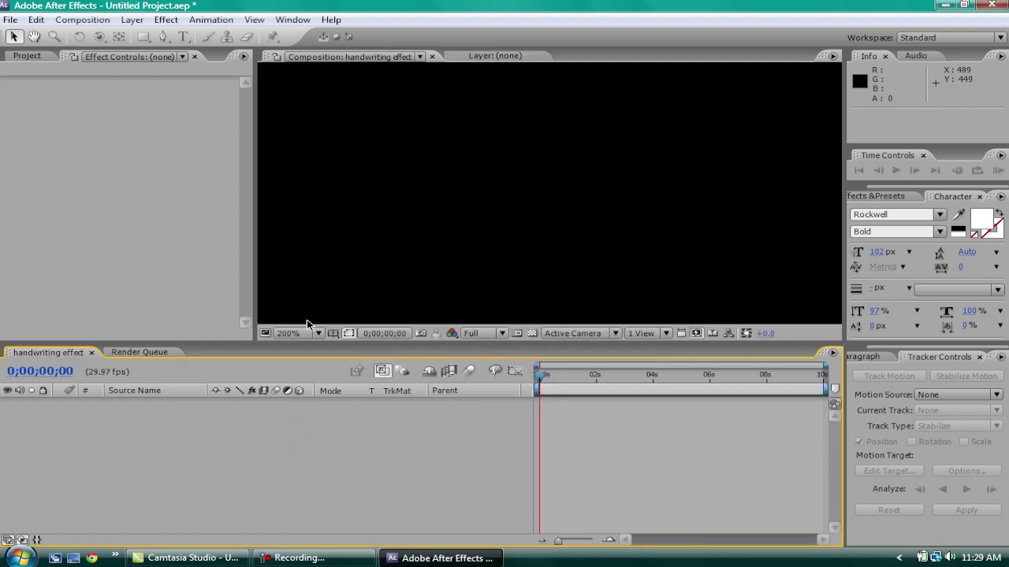
Fit the composition in the viewer and type 'Boss' as a new text layer
click(319, 336)
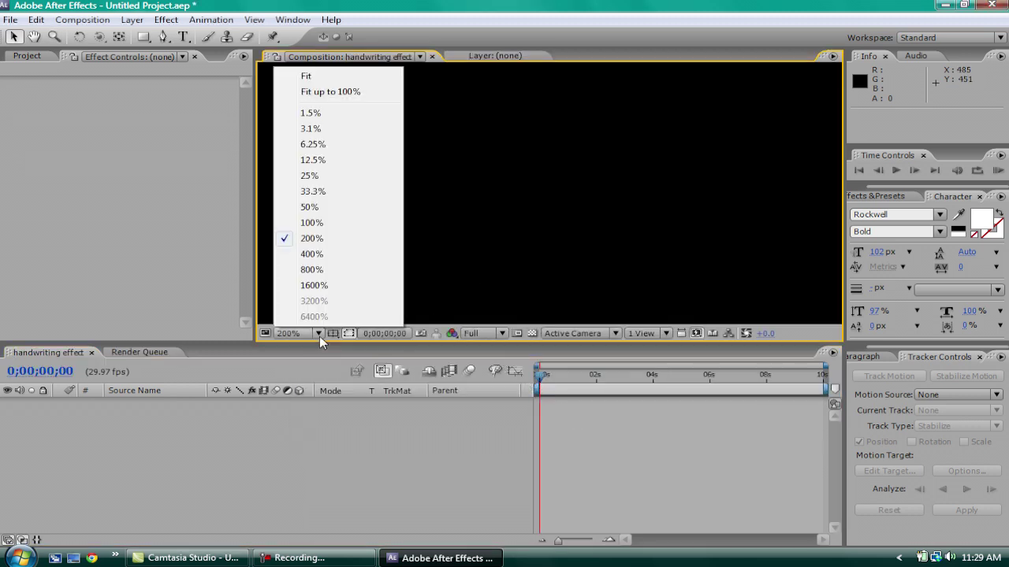
click(330, 92)
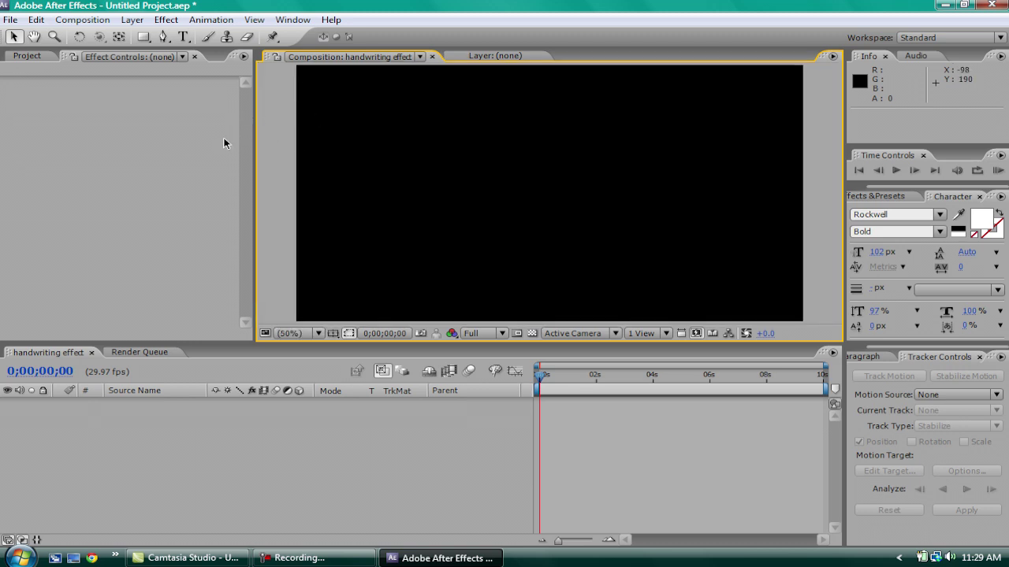
click(183, 36)
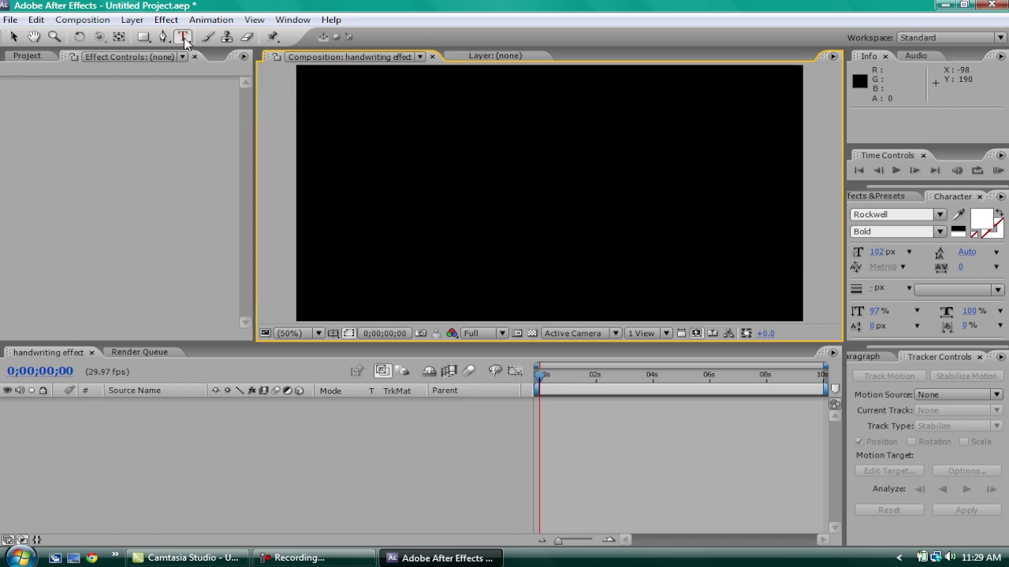
click(373, 194)
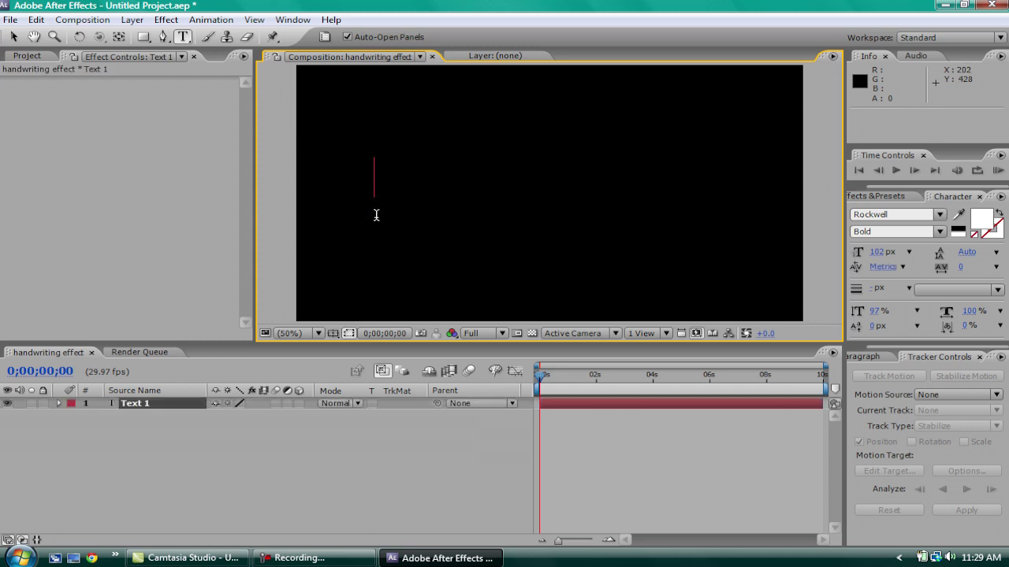
text(Boss)
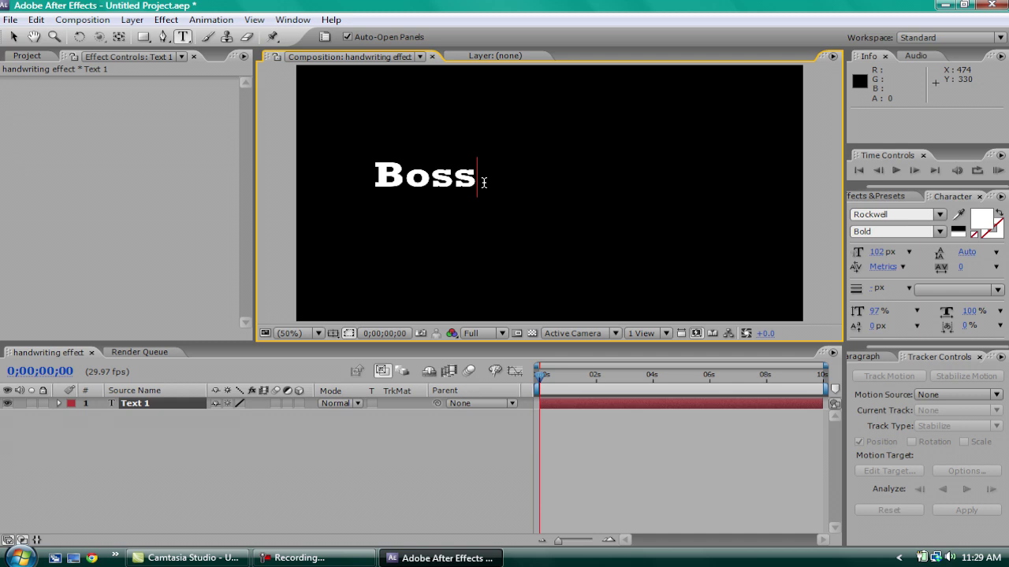
Select the Boss text and try the Vladimir Script font on it
drag(484, 182, 333, 178)
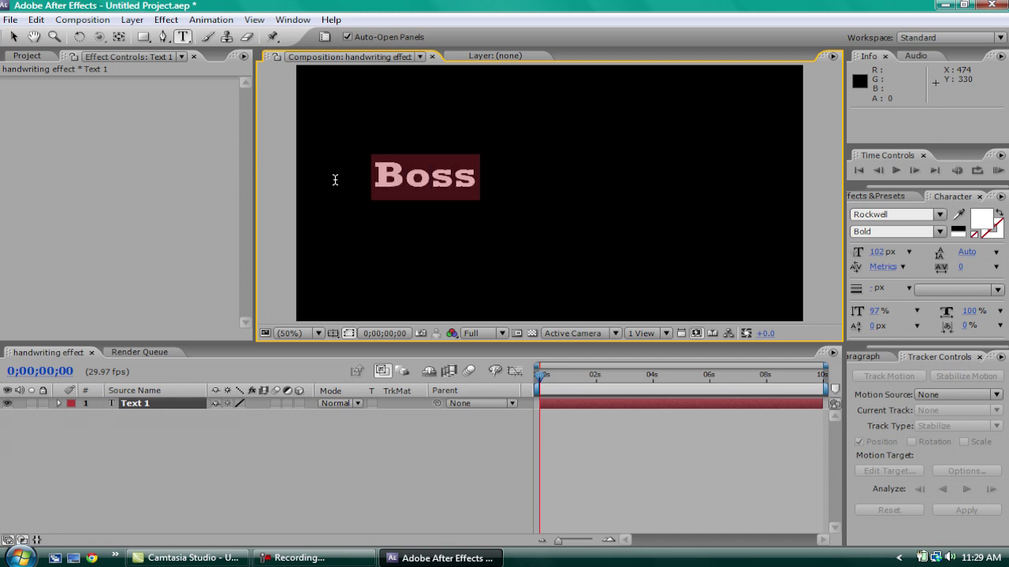
click(940, 215)
drag(1000, 244, 932, 313)
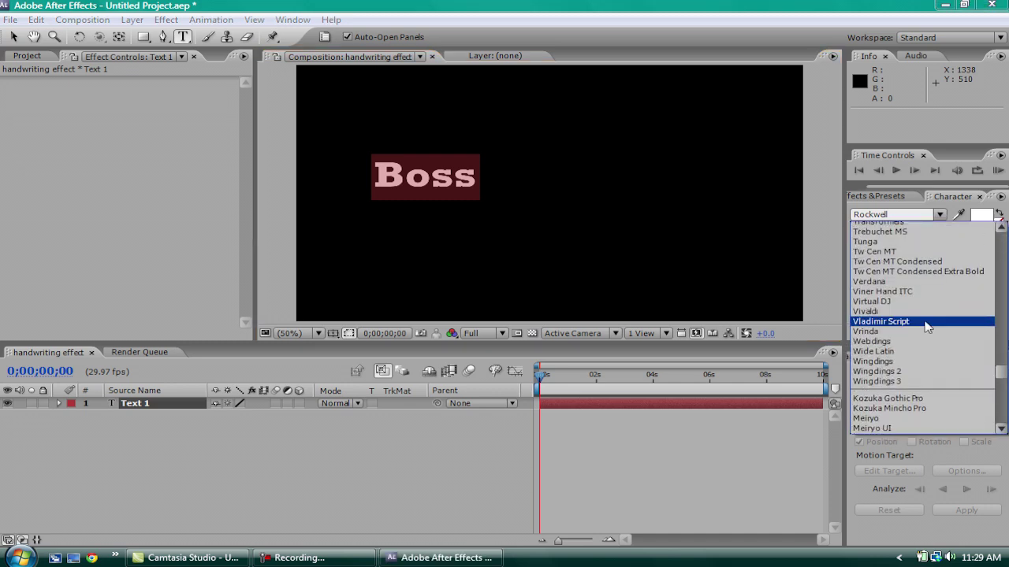
click(926, 324)
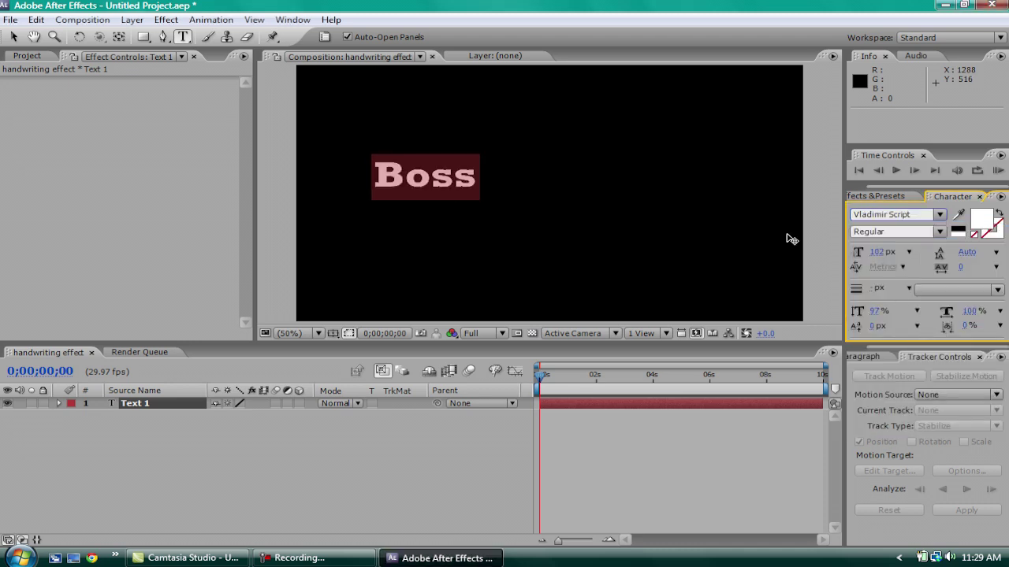
Change the Boss font to Viner Hand ITC, previewing neighbouring fonts before keeping it
click(939, 218)
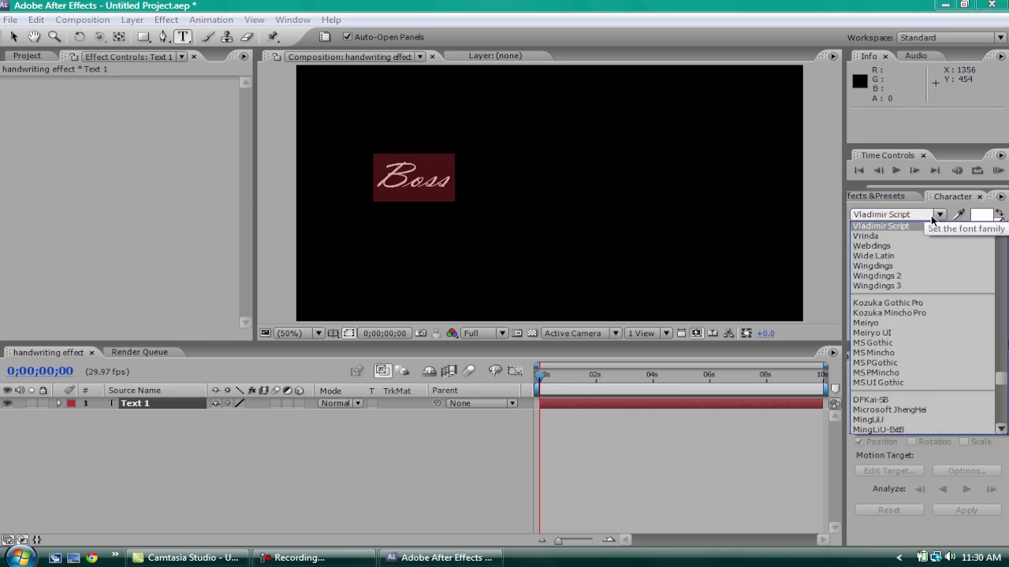
scroll(932, 241, up, 1)
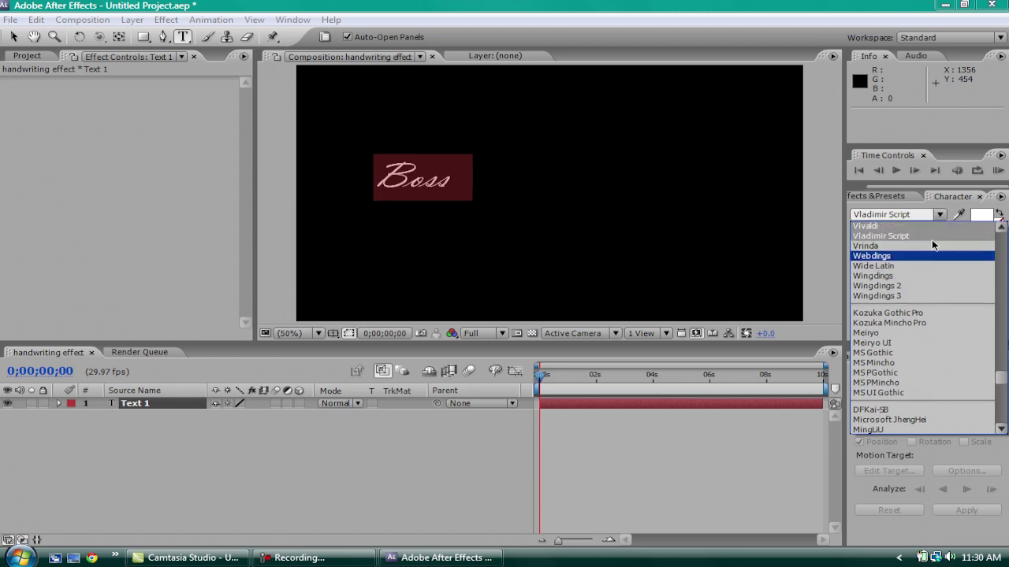
scroll(932, 245, up, 1)
scroll(932, 245, up, 1)
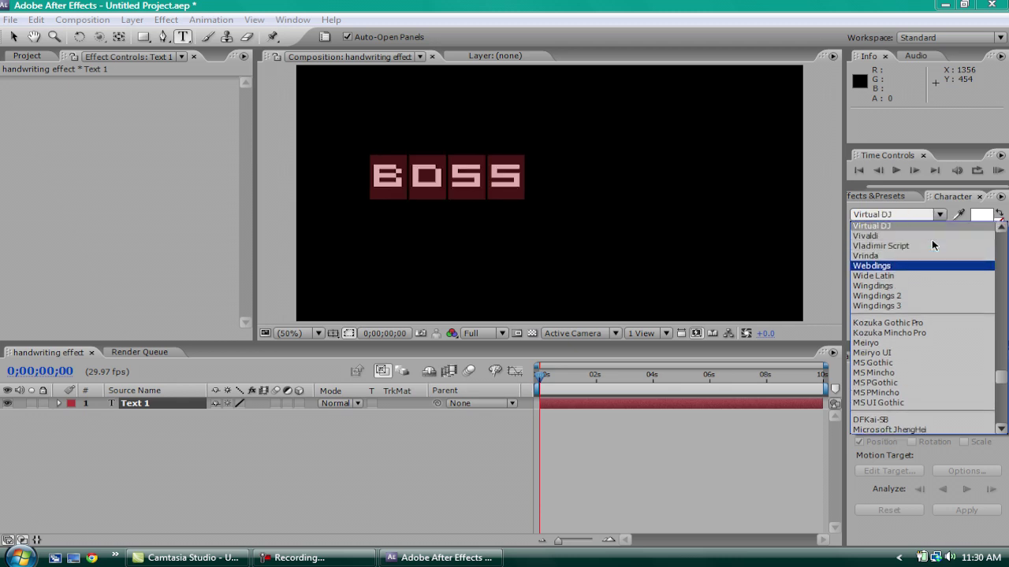
scroll(932, 245, up, 1)
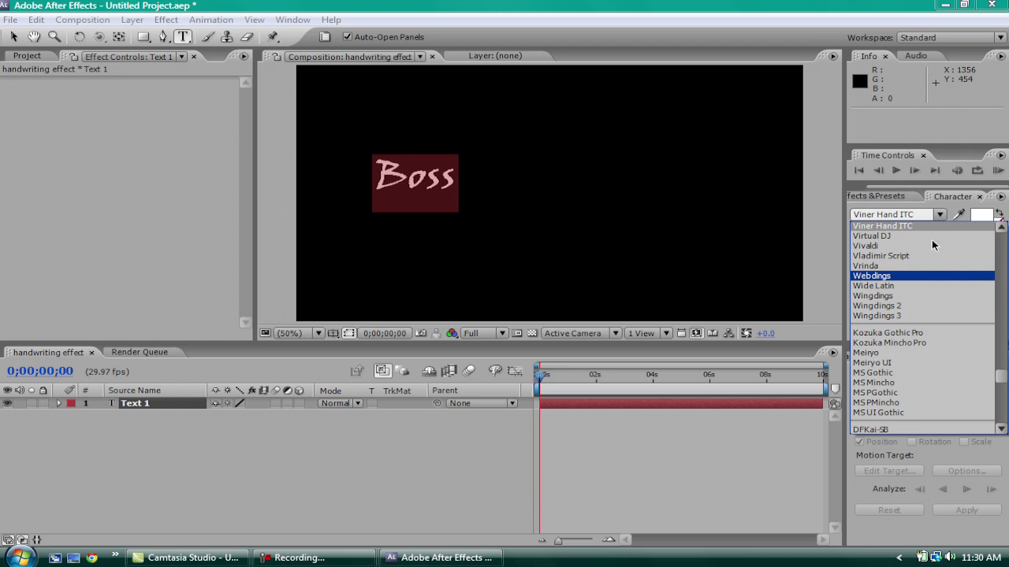
click(928, 226)
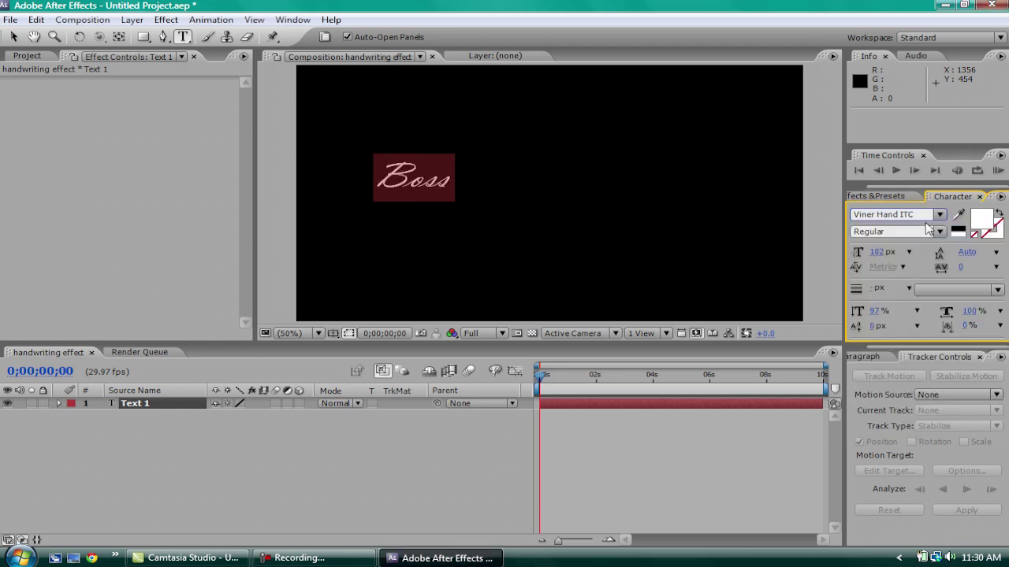
click(939, 215)
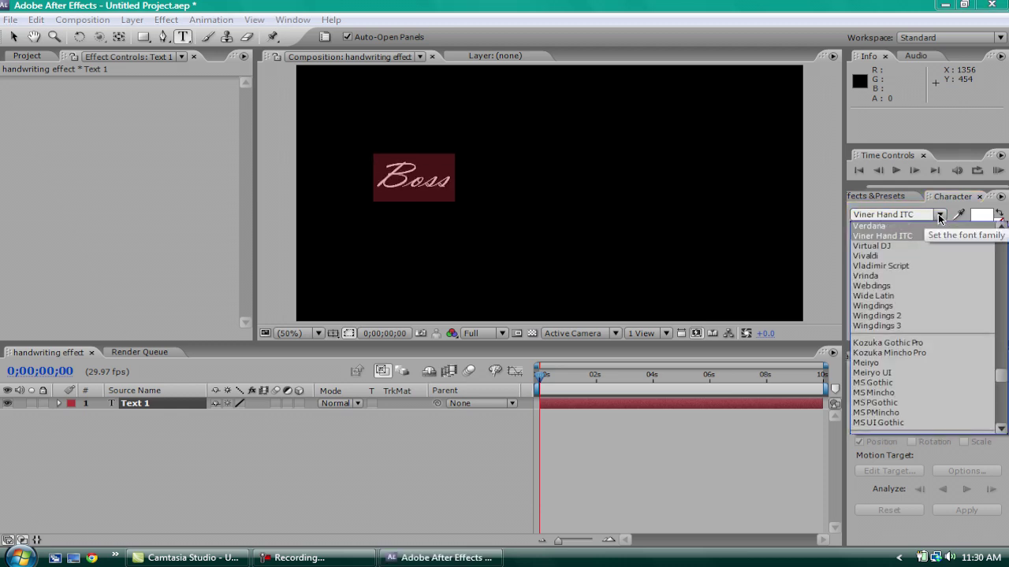
key(Up)
key(Down)
key(Return)
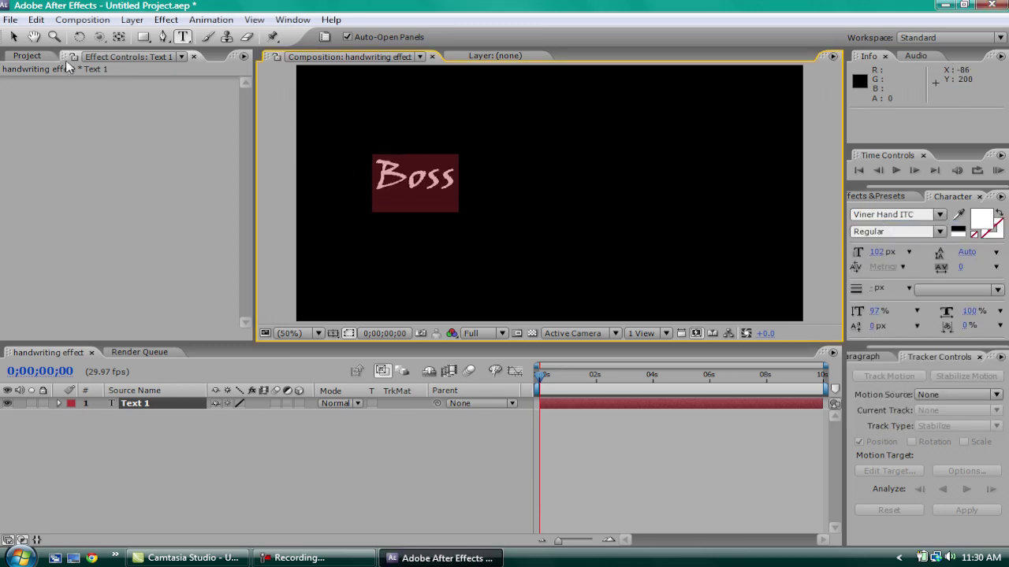
Move the Boss text near the composition centre and view it at 100%
click(12, 36)
drag(421, 179, 640, 166)
drag(605, 195, 583, 199)
key(period)
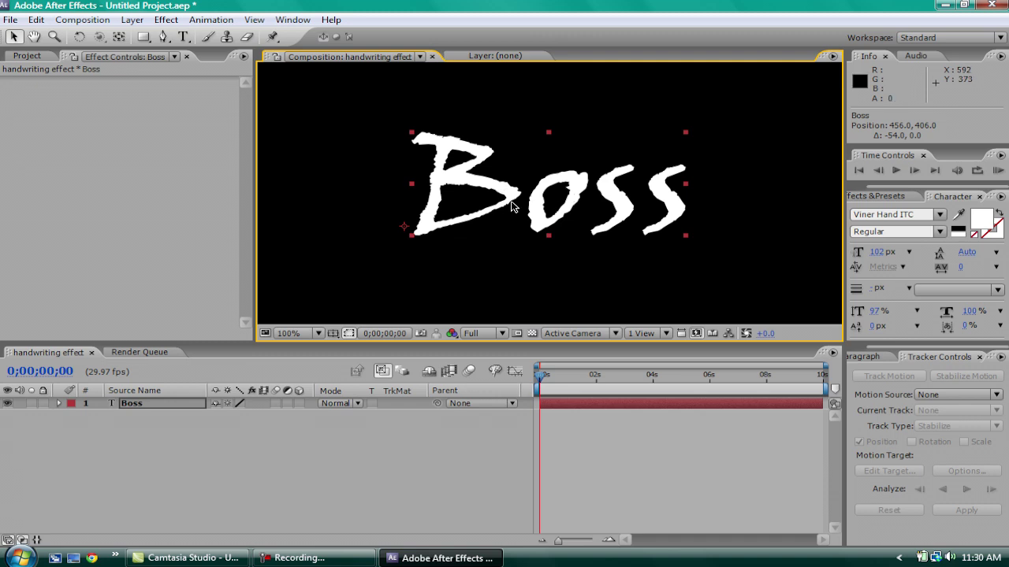
click(165, 20)
Apply a Generate > Stroke effect to the Boss layer with All Masks enabled
mouse_move(237, 204)
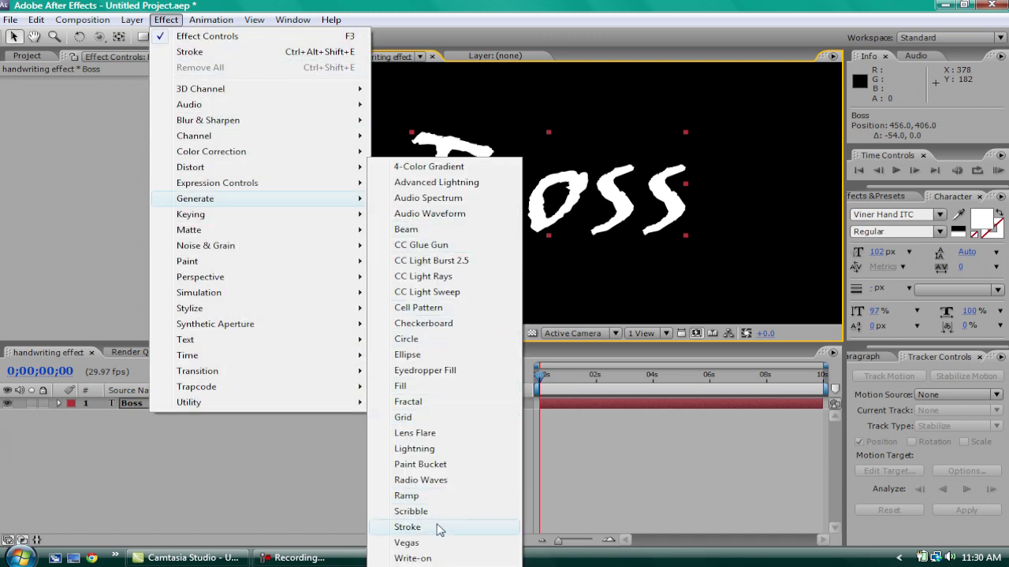
click(408, 528)
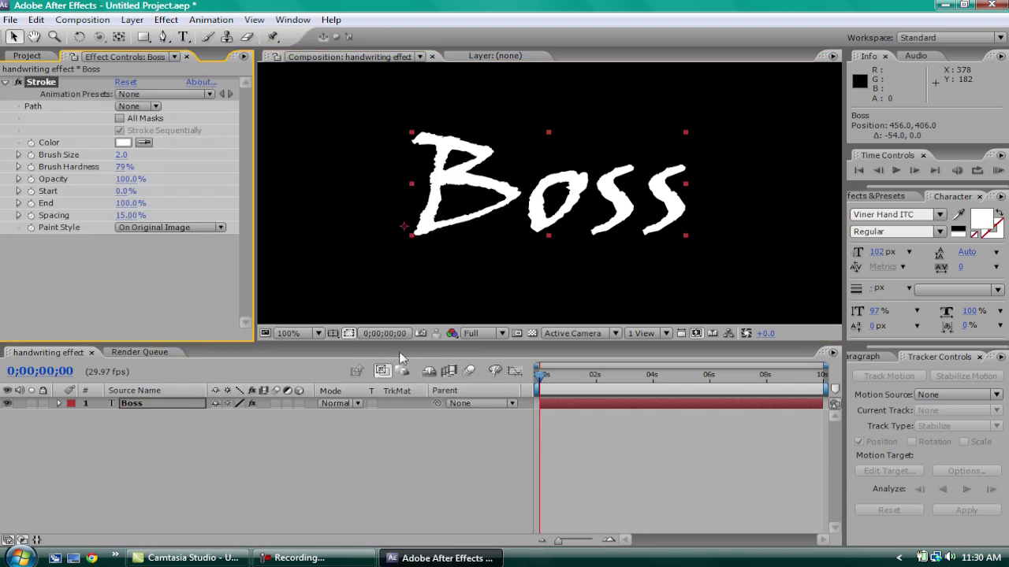
click(120, 119)
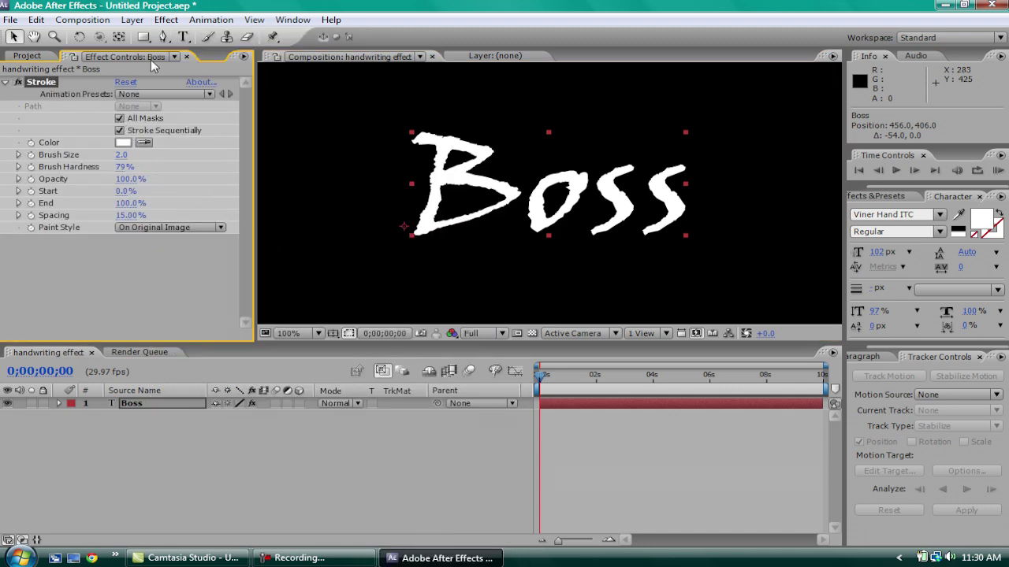
Draw a curved Pen-tool mask path along the B, shaping it to the lower bowl
click(164, 36)
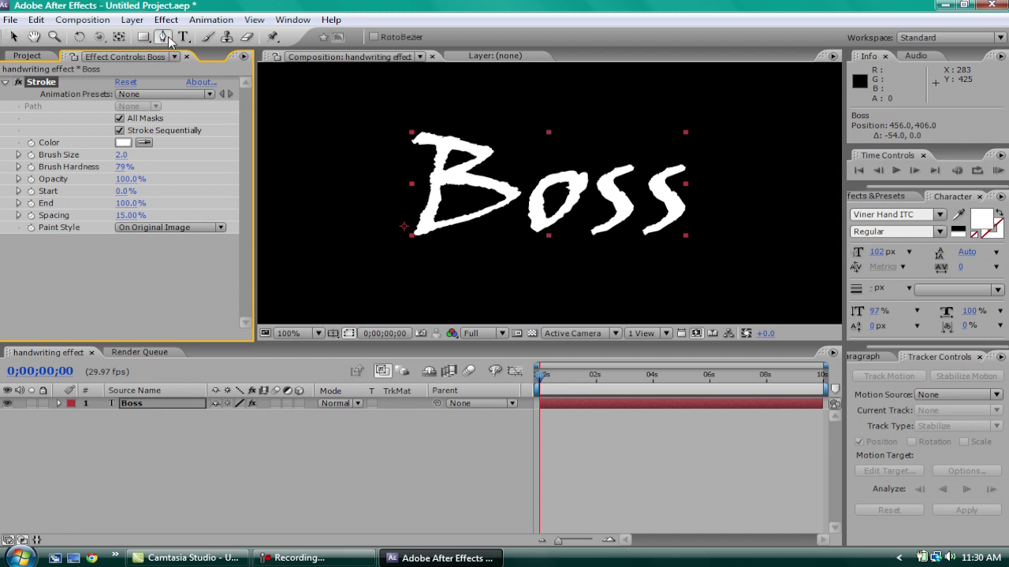
click(420, 138)
click(483, 152)
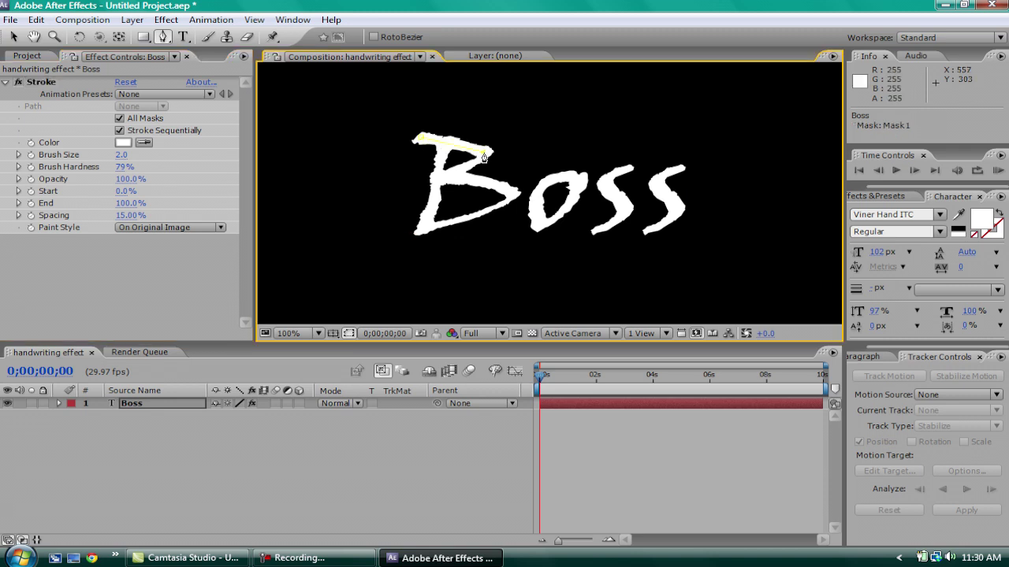
click(436, 181)
click(511, 194)
drag(508, 211, 486, 173)
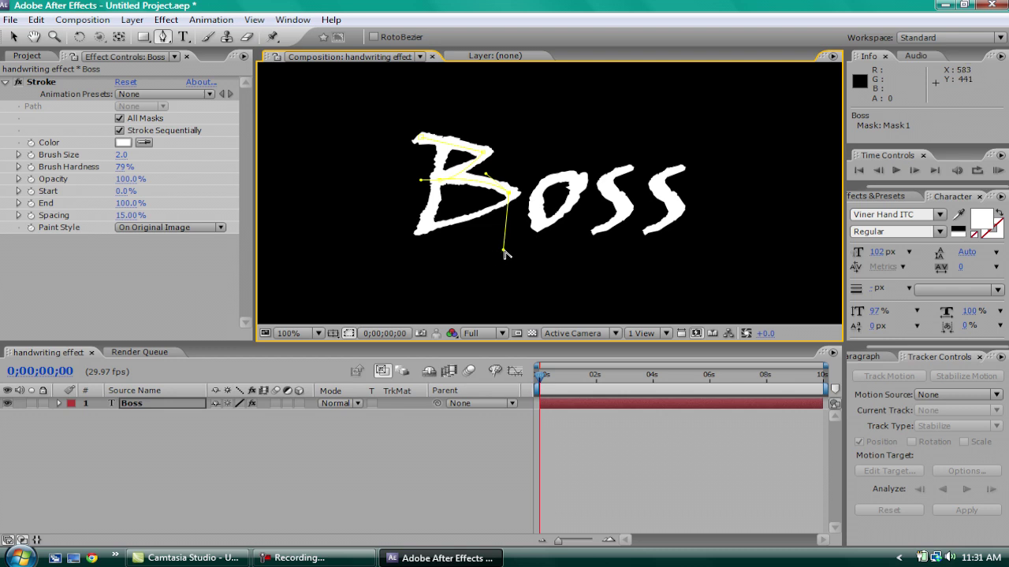
drag(505, 252, 357, 246)
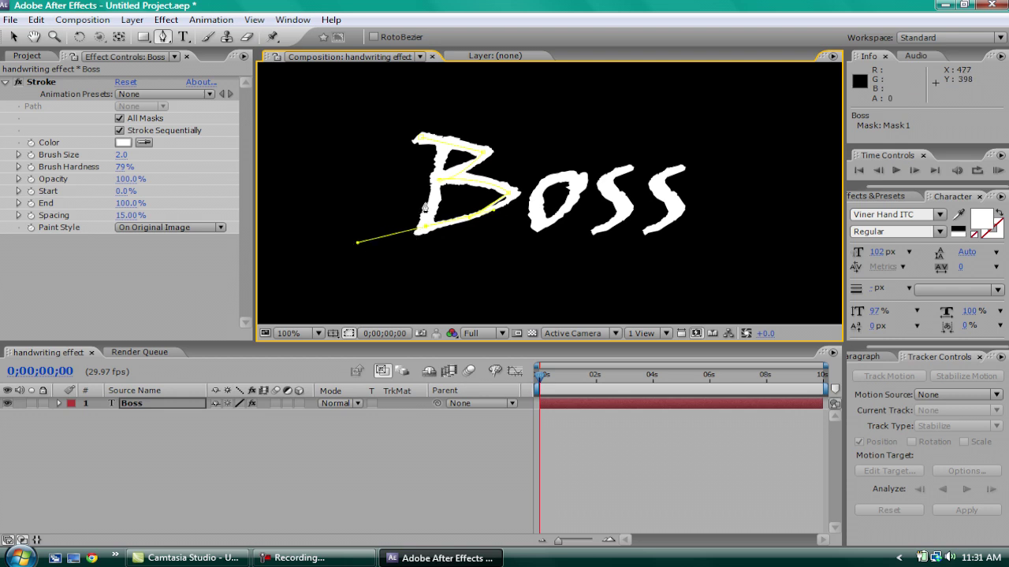
Adjust the B's lower-left mask point to fit the letter and begin a mask on the o
click(396, 163)
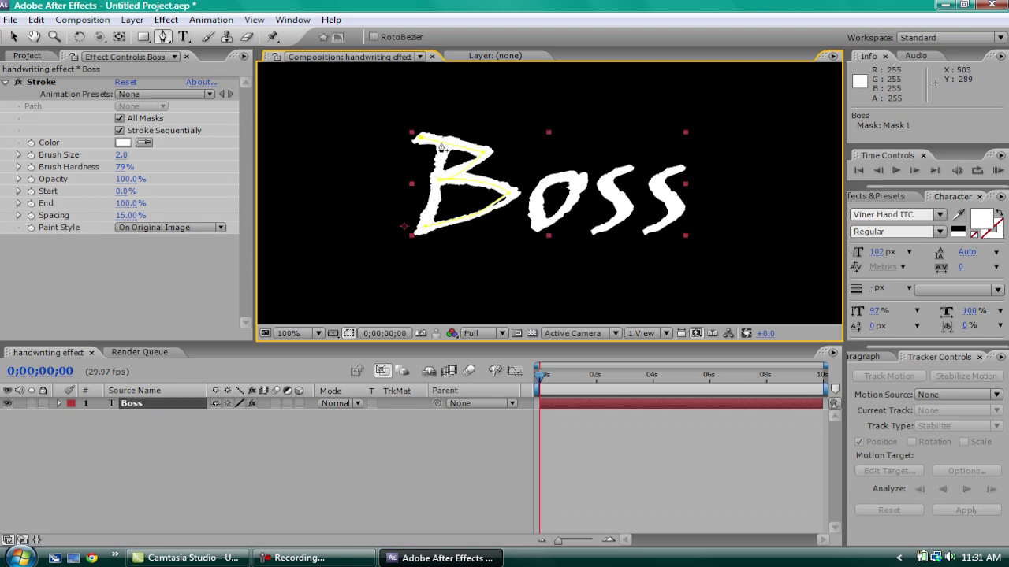
key(F2)
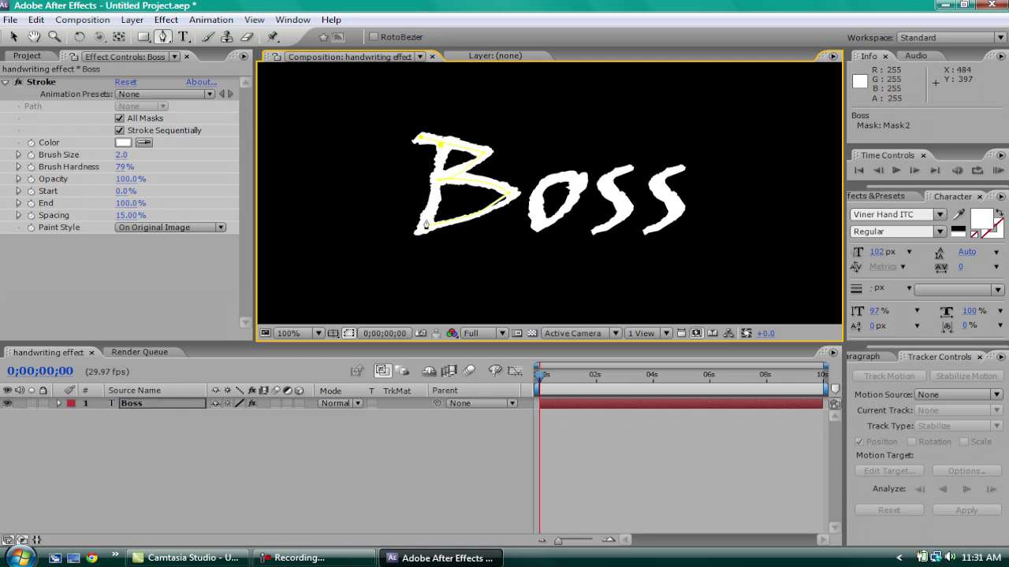
drag(423, 221, 412, 233)
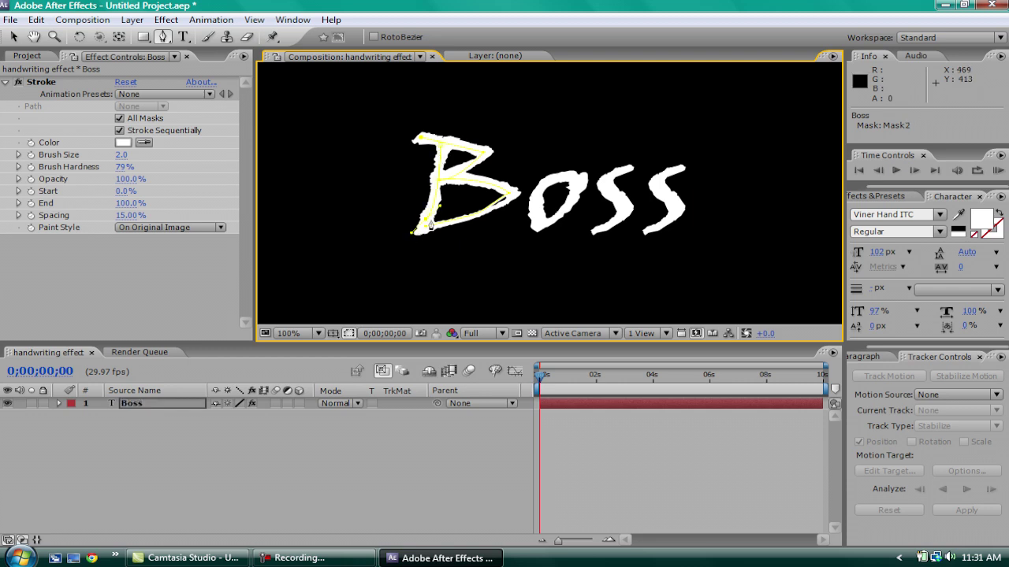
click(580, 179)
Complete the curved mask path around the o, stretching its end to the letter's top
click(534, 211)
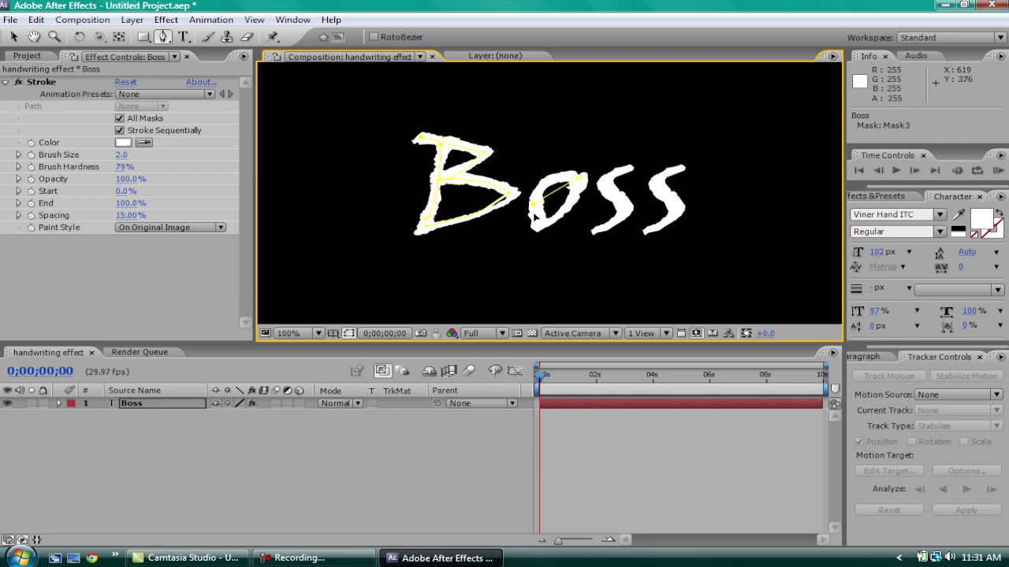
drag(534, 213, 528, 244)
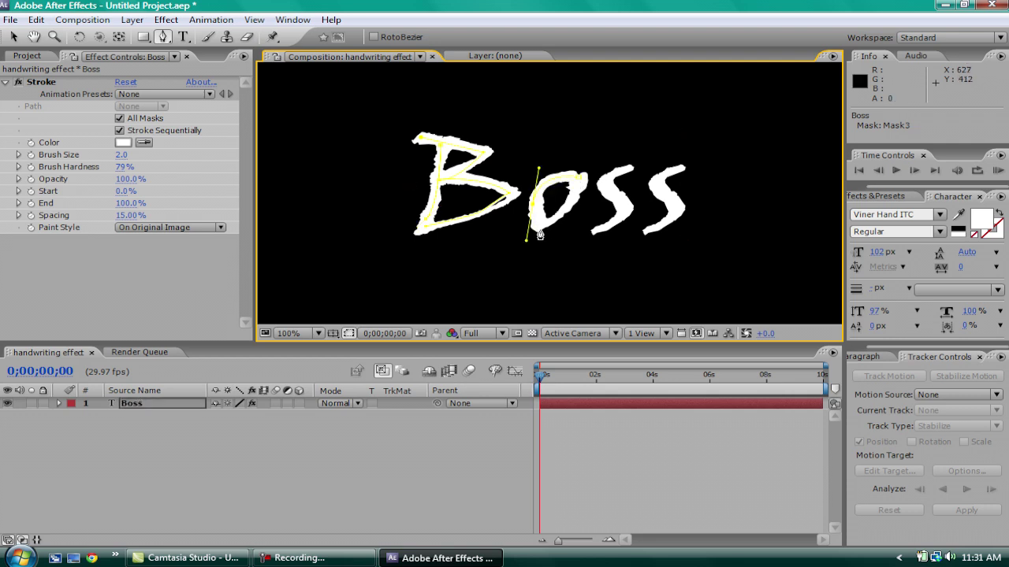
drag(529, 236, 539, 228)
click(576, 190)
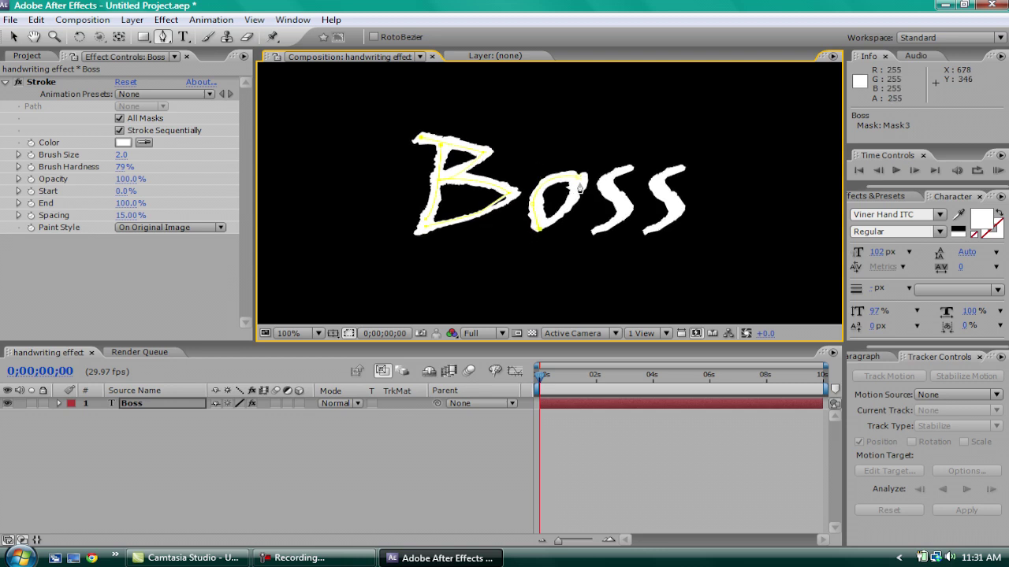
drag(579, 187, 584, 167)
click(633, 175)
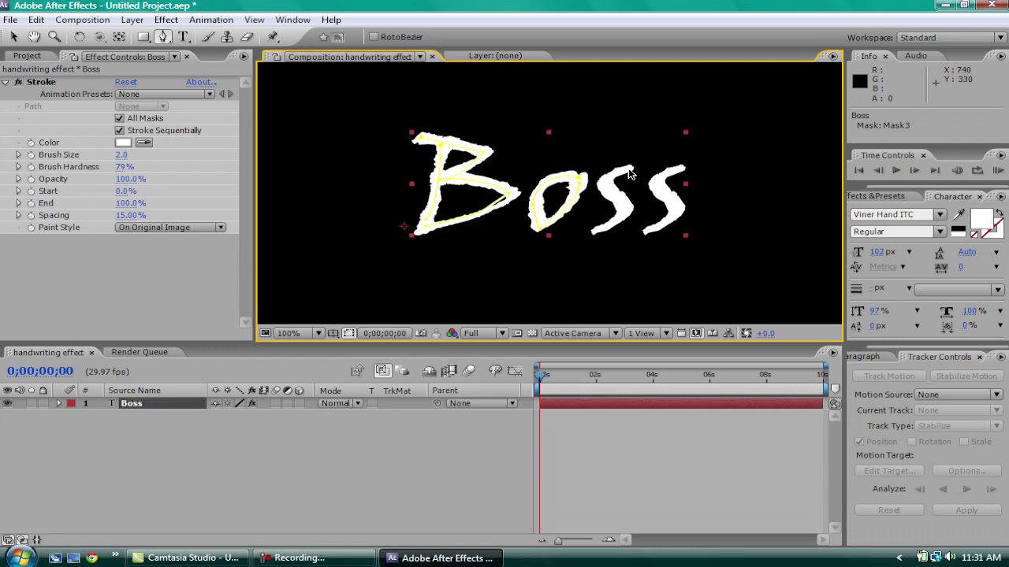
Draw mask paths down the first and last s, then return to the Selection tool
click(631, 168)
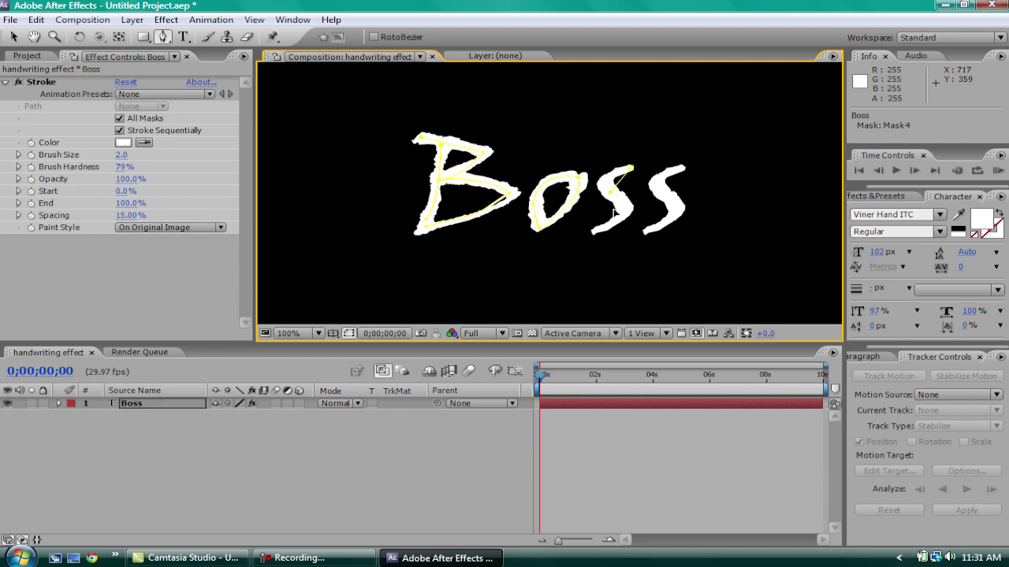
click(614, 212)
click(682, 177)
click(681, 171)
click(654, 174)
click(666, 210)
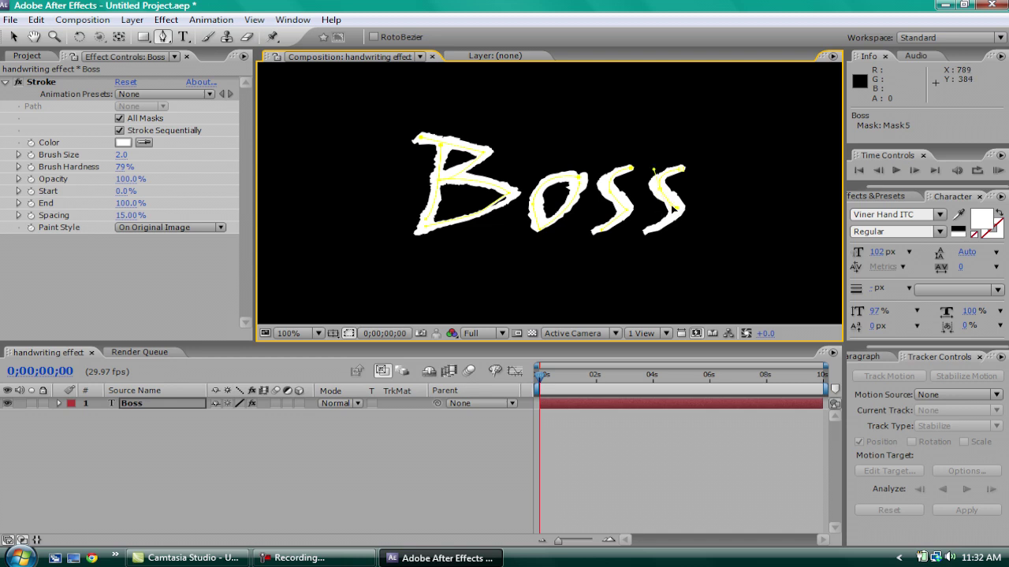
click(638, 232)
click(13, 37)
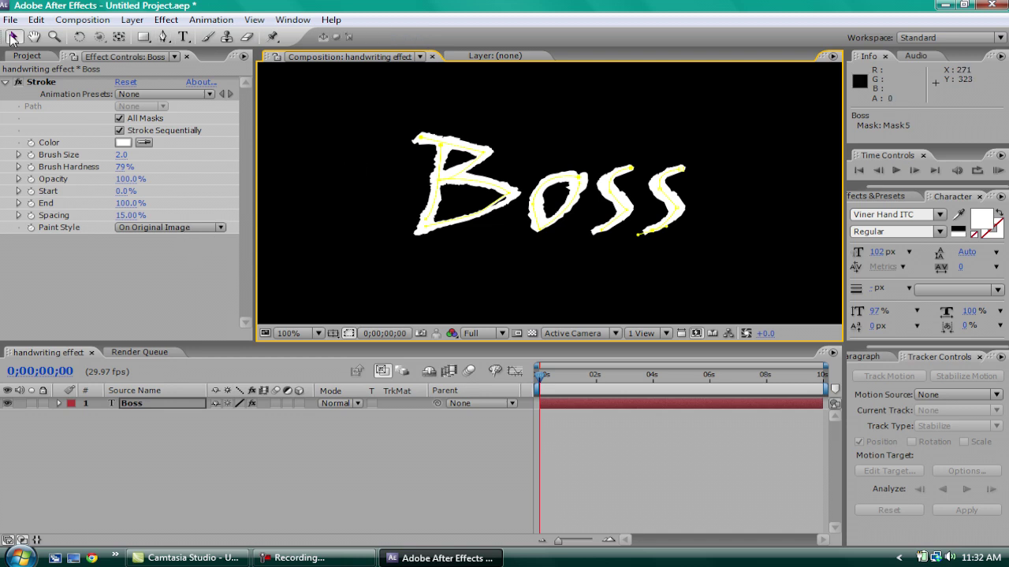
Set Stroke paint style to Reveal Original Image and brush size 5.9, and dismiss the colour scheme prompt
click(208, 229)
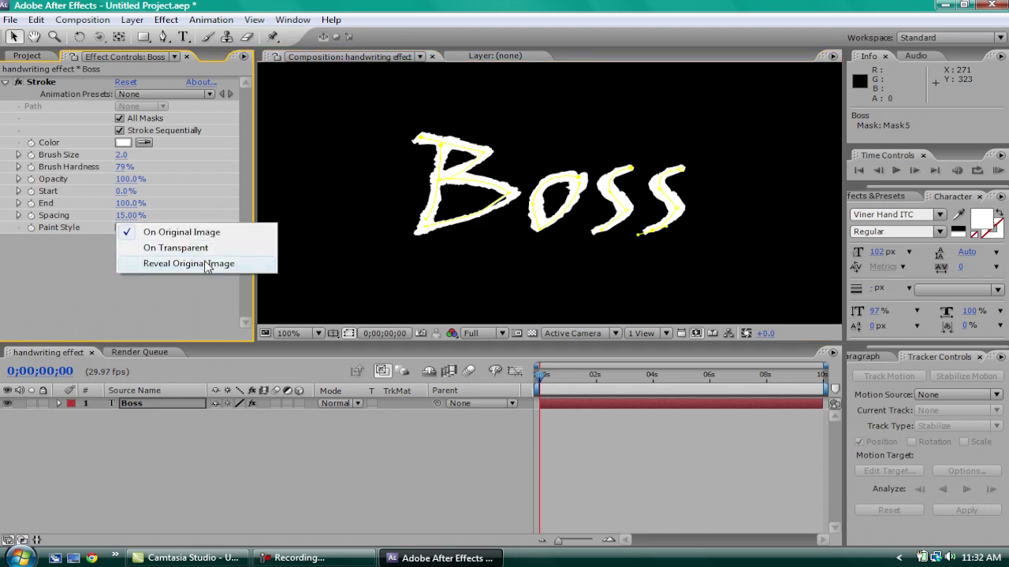
click(210, 264)
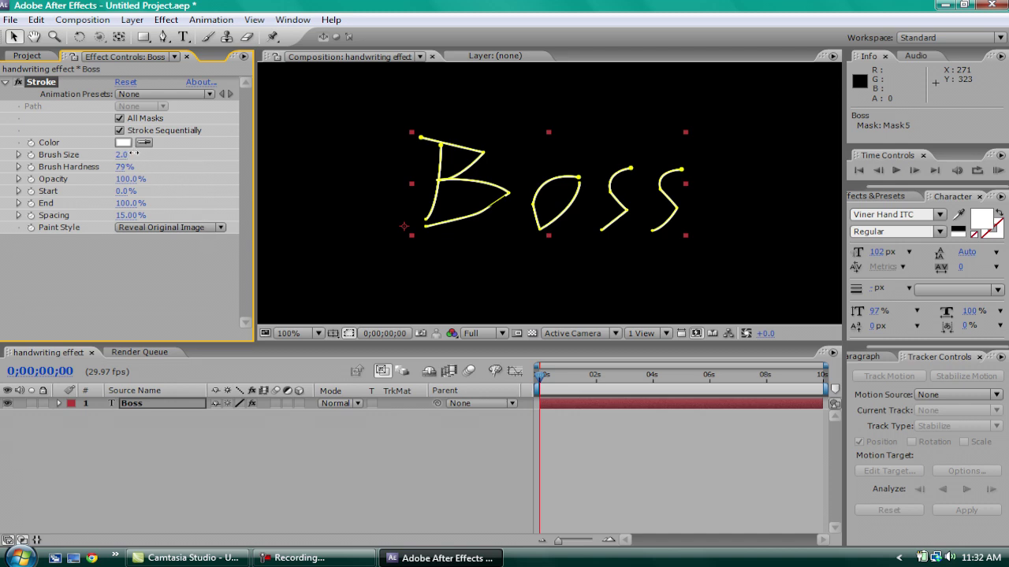
drag(134, 154, 161, 158)
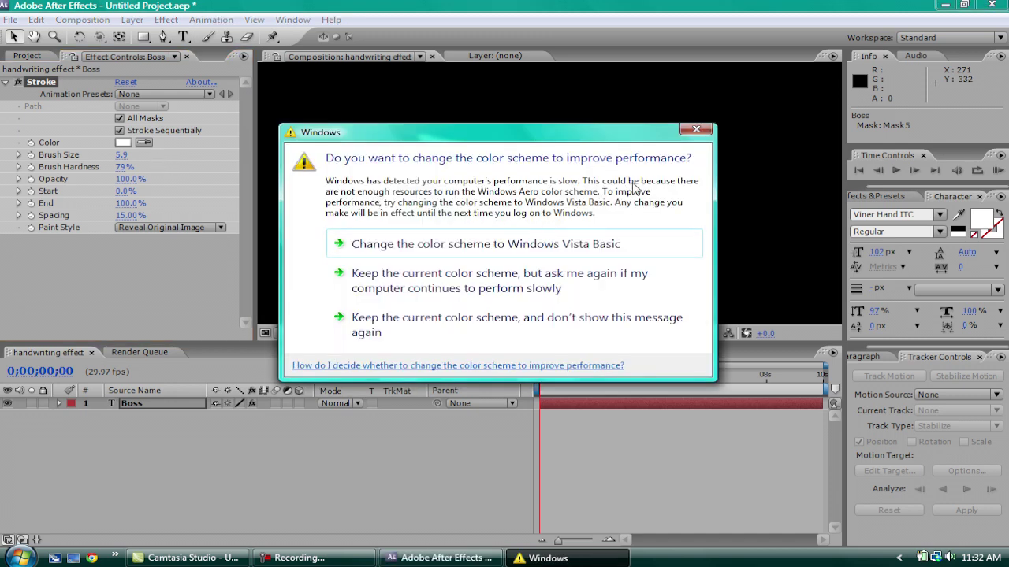
click(695, 132)
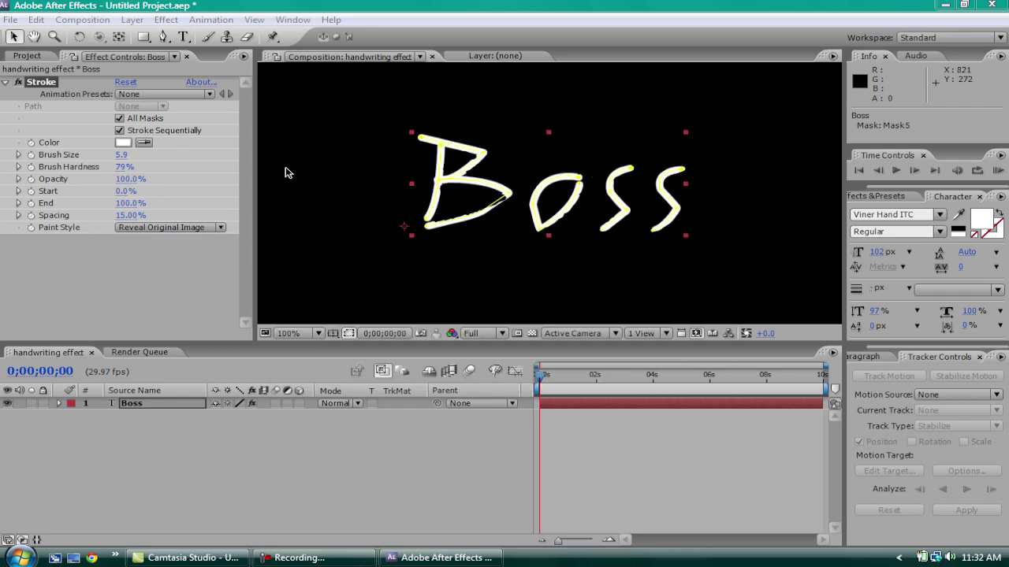
click(168, 256)
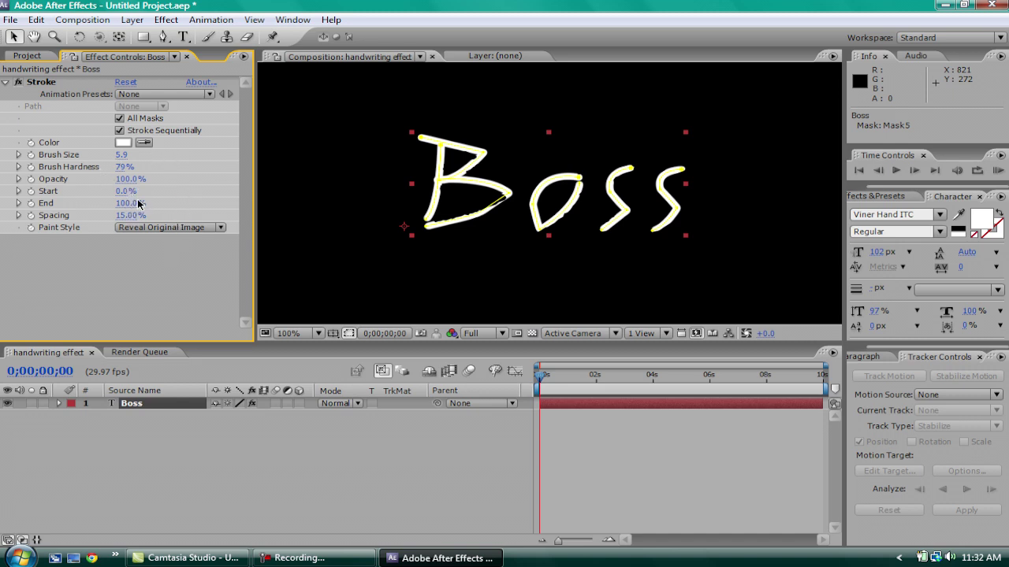
Keyframe Stroke End at 0% on the first frame and reveal it on the Boss layer with U
drag(131, 203, 28, 203)
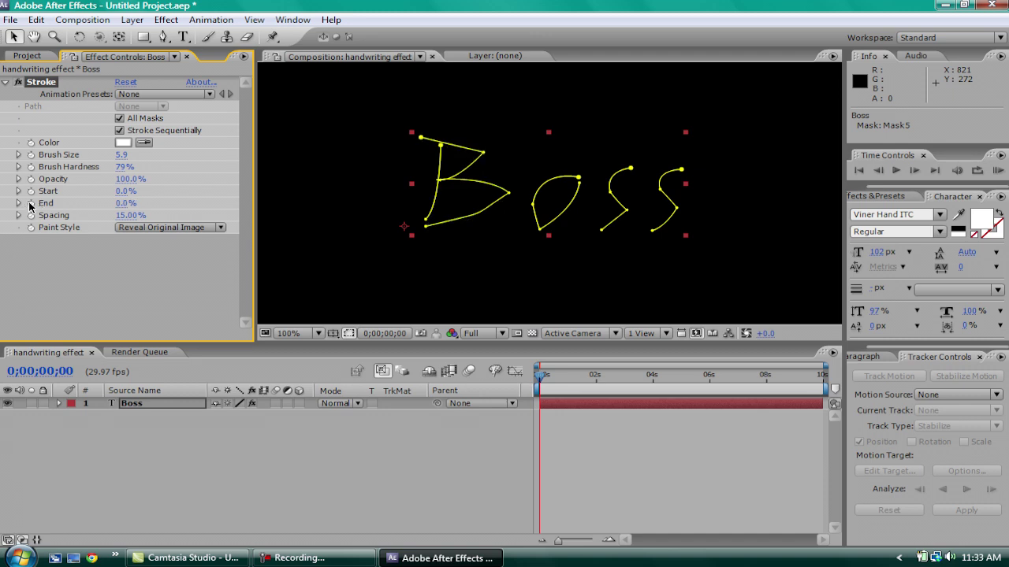
click(31, 205)
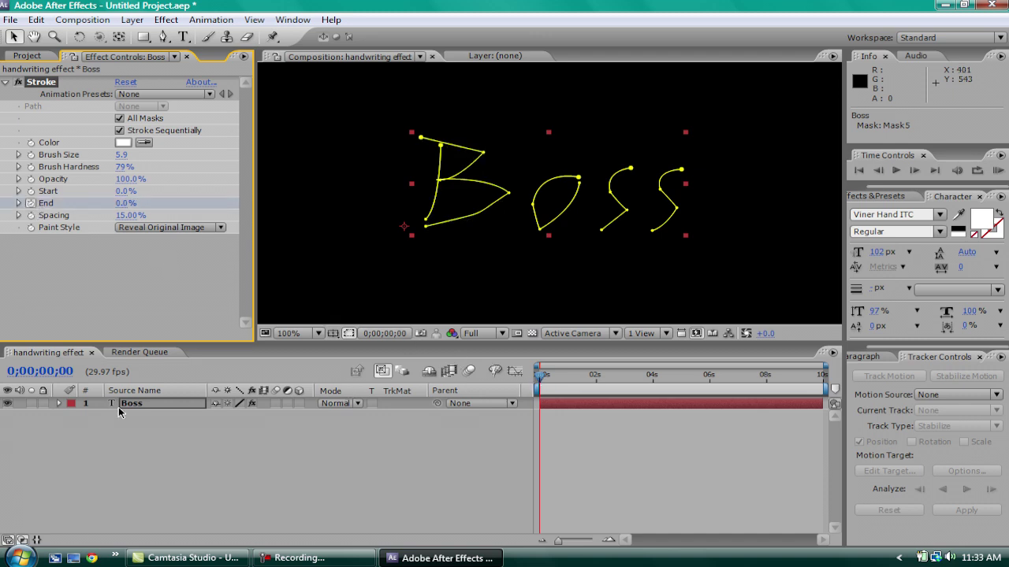
click(163, 407)
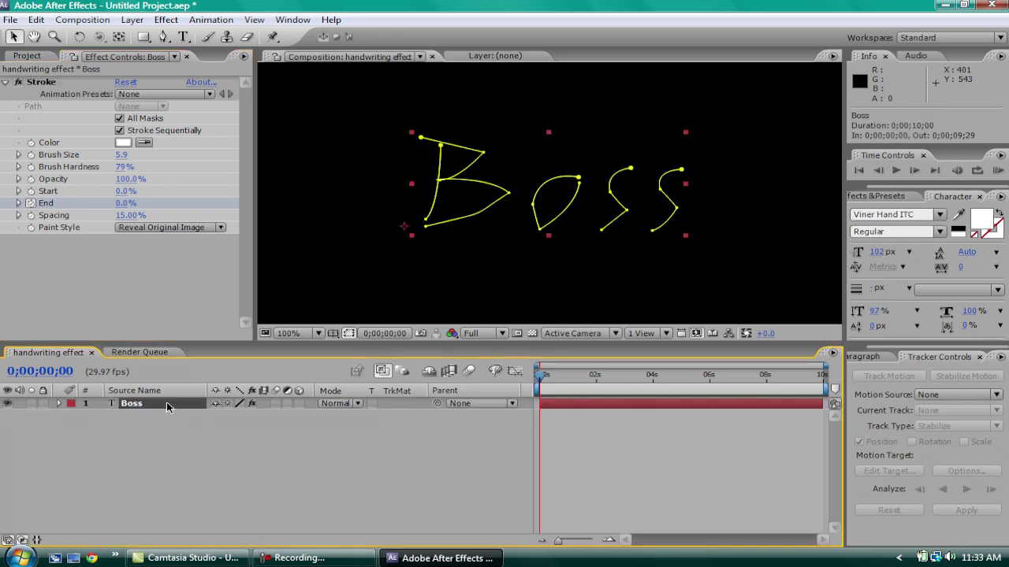
key(u)
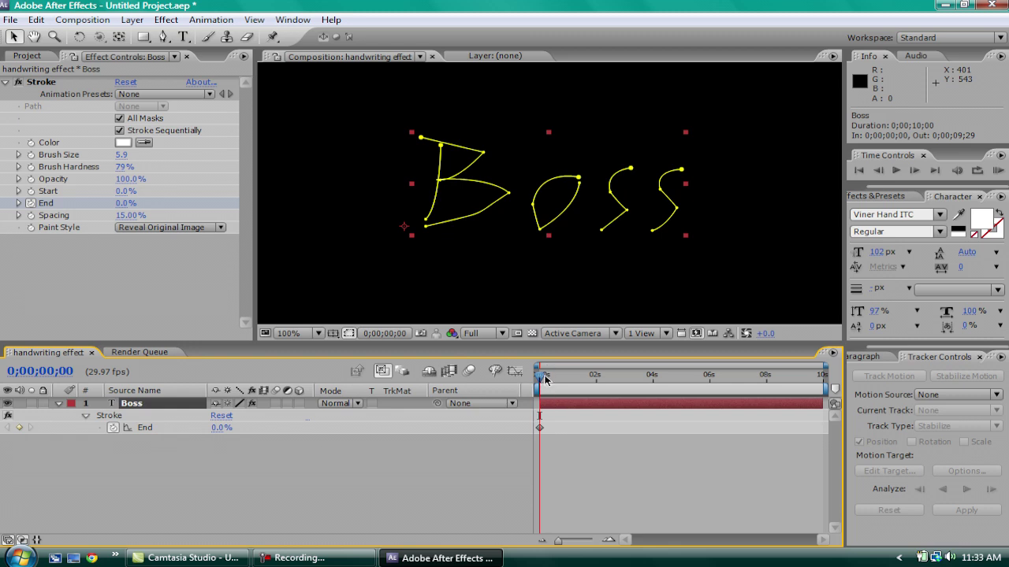
drag(545, 380, 682, 391)
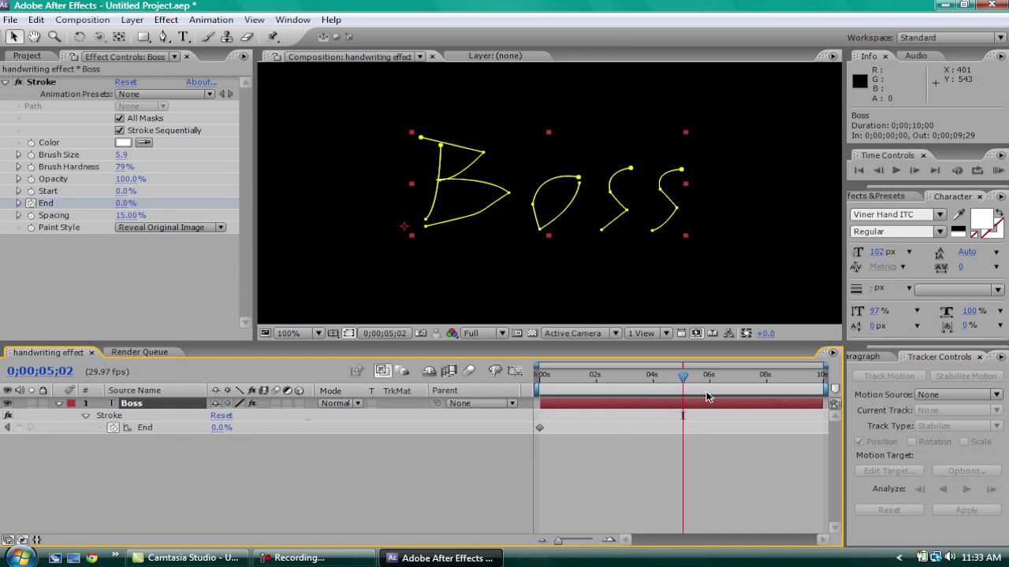
End the work area near 0;00;05;02, keyframe End at 100% there, and return to 0s
drag(824, 389, 696, 390)
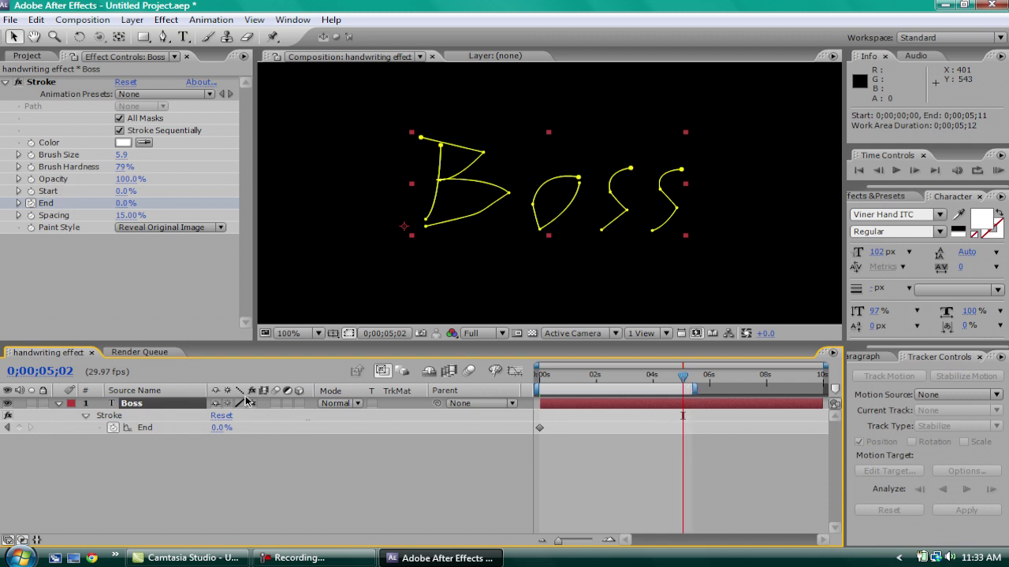
drag(126, 203, 271, 209)
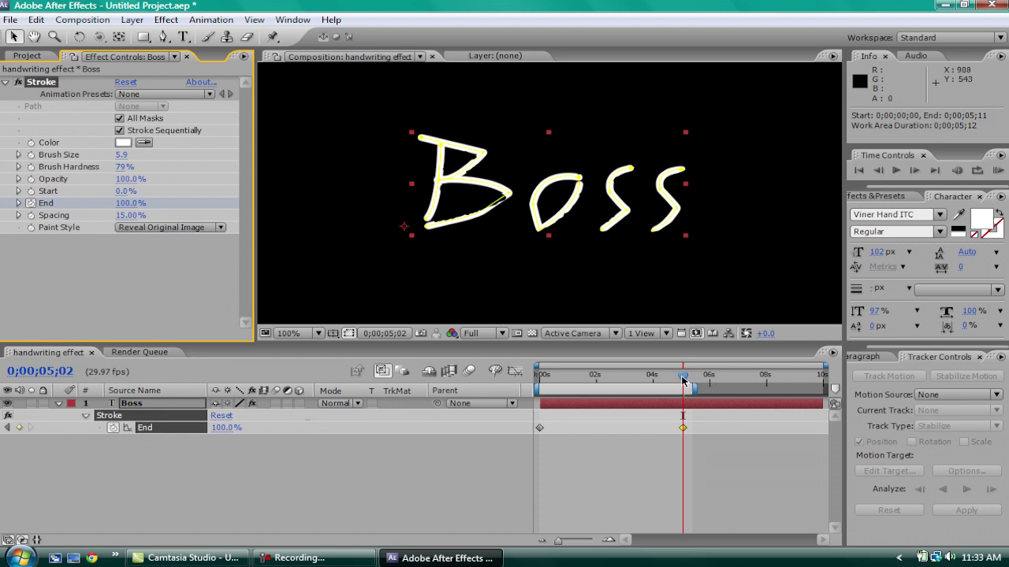
mouse_move(683, 377)
mouse_down()
mouse_move(537, 386)
mouse_move(683, 389)
mouse_up()
Run a RAM Preview to watch 'Boss' write itself on as the stroke End goes from 0% to 100%
click(999, 171)
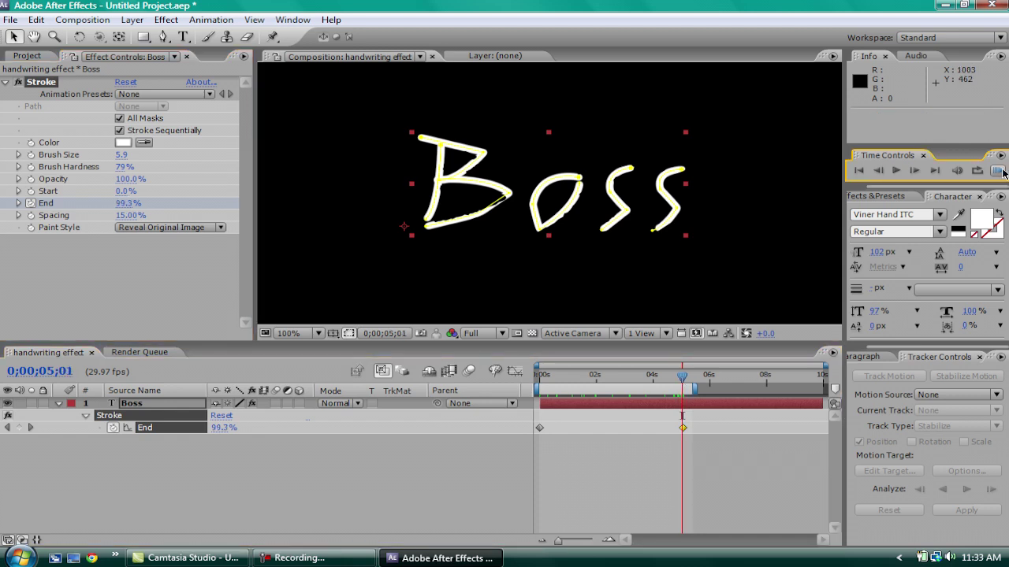